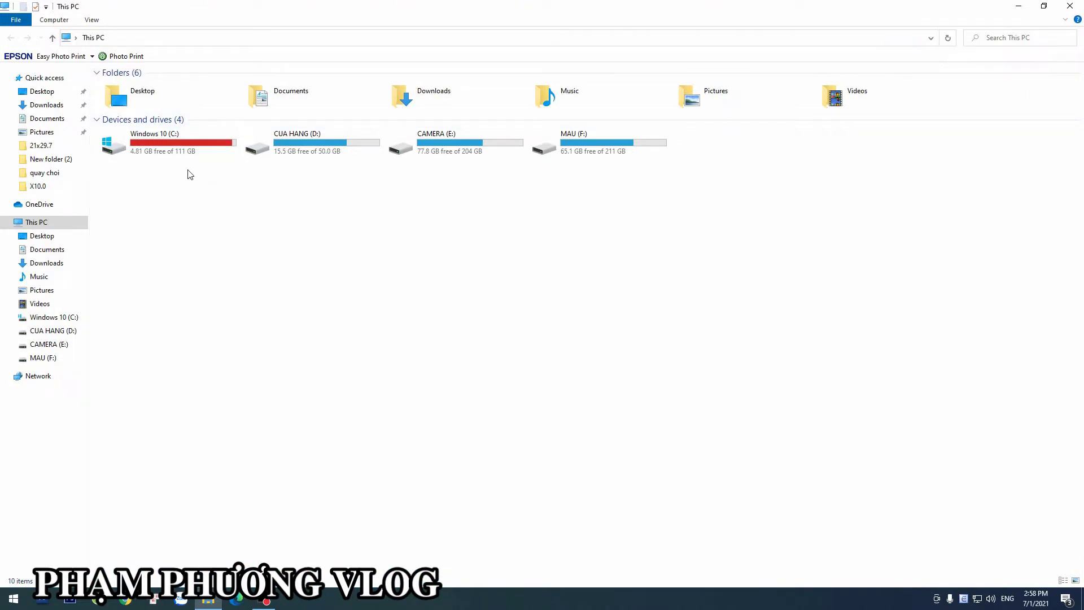
Step: Restore the maximized This PC window to a smaller size and check the running processes in Task Manager
left_click(1044, 6)
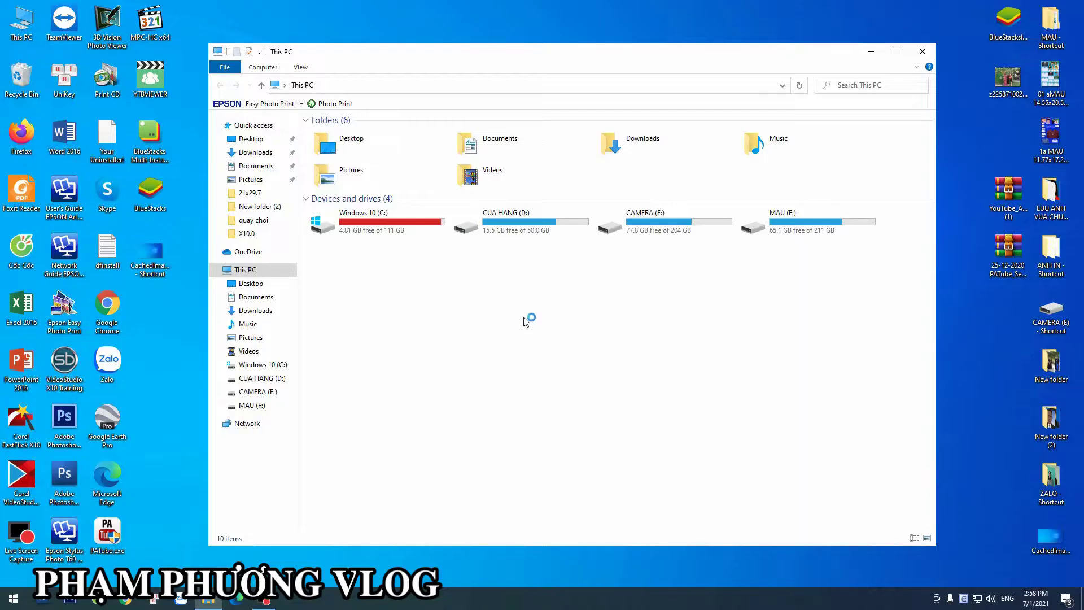
key("ctrl+shift+Escape")
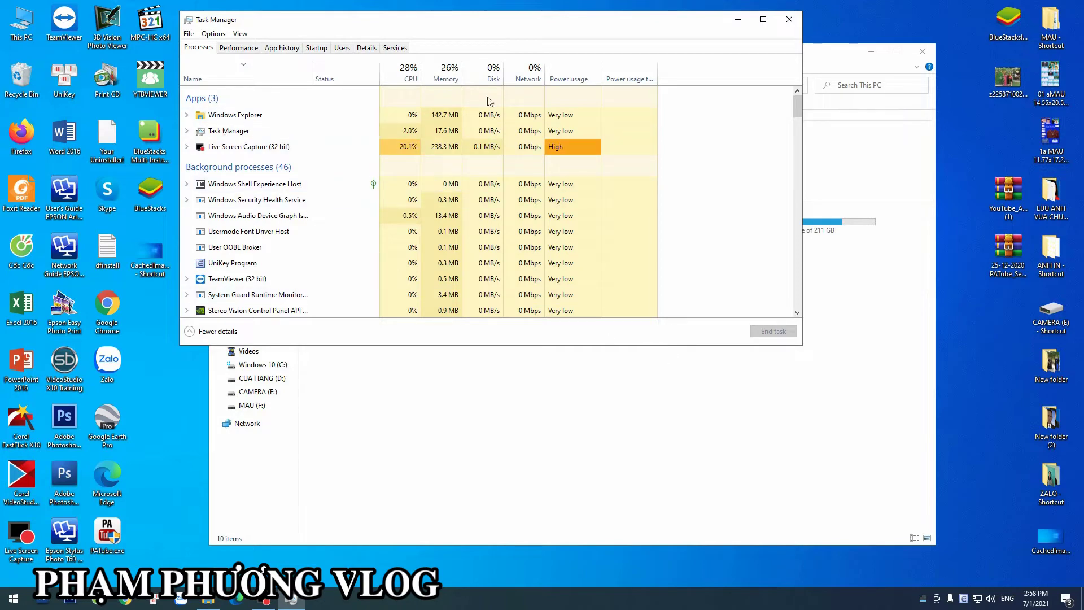
left_click(788, 23)
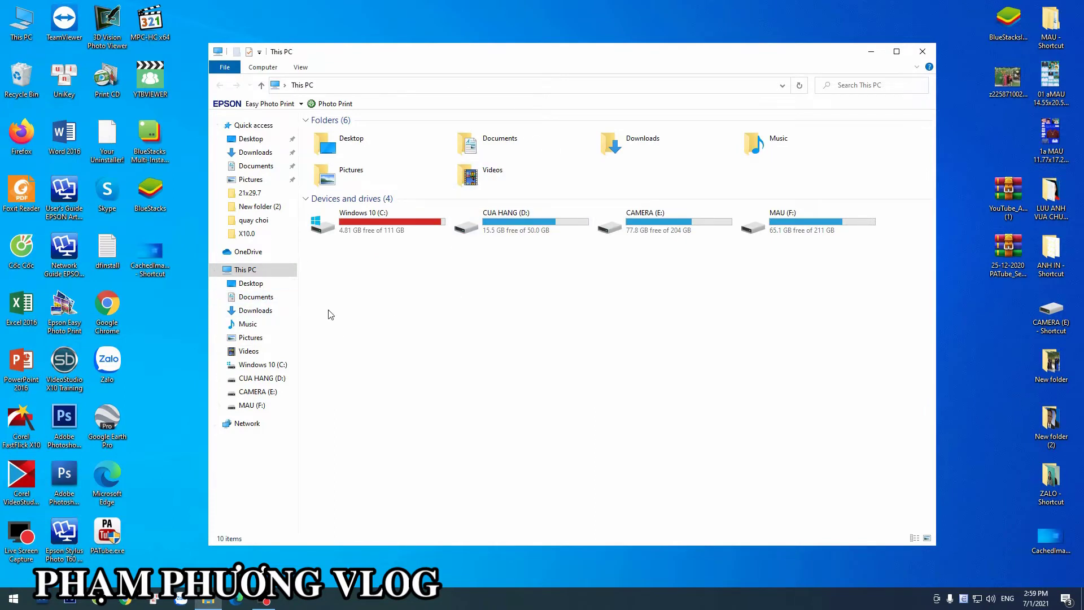
right_click(21, 81)
left_click(406, 329)
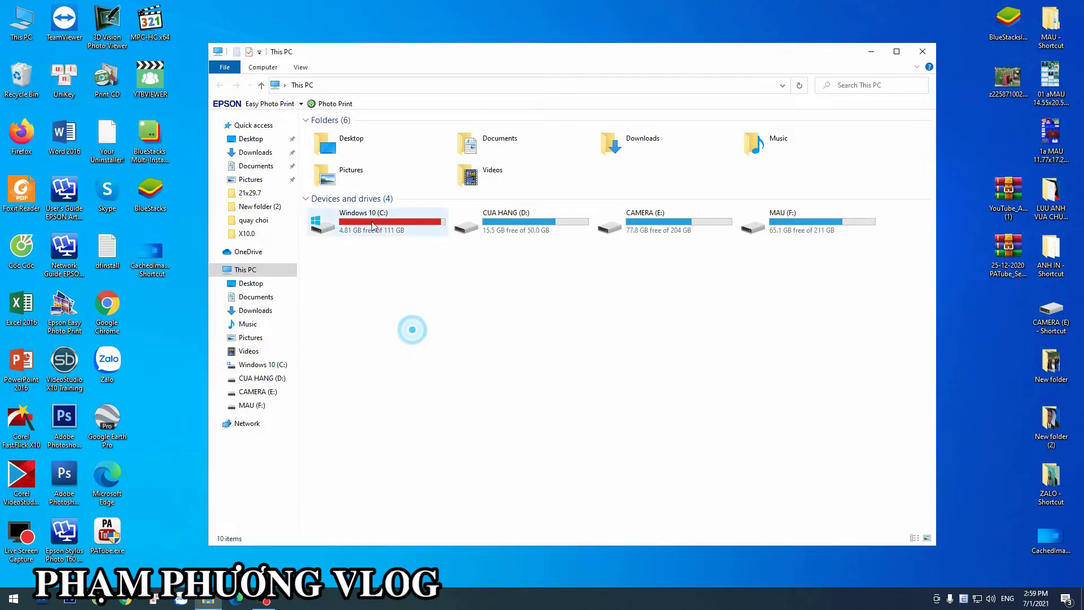
Step: Open the Temp folder inside the Windows folder on the Windows 10 (C:) drive
double_click(368, 221)
double_click(335, 216)
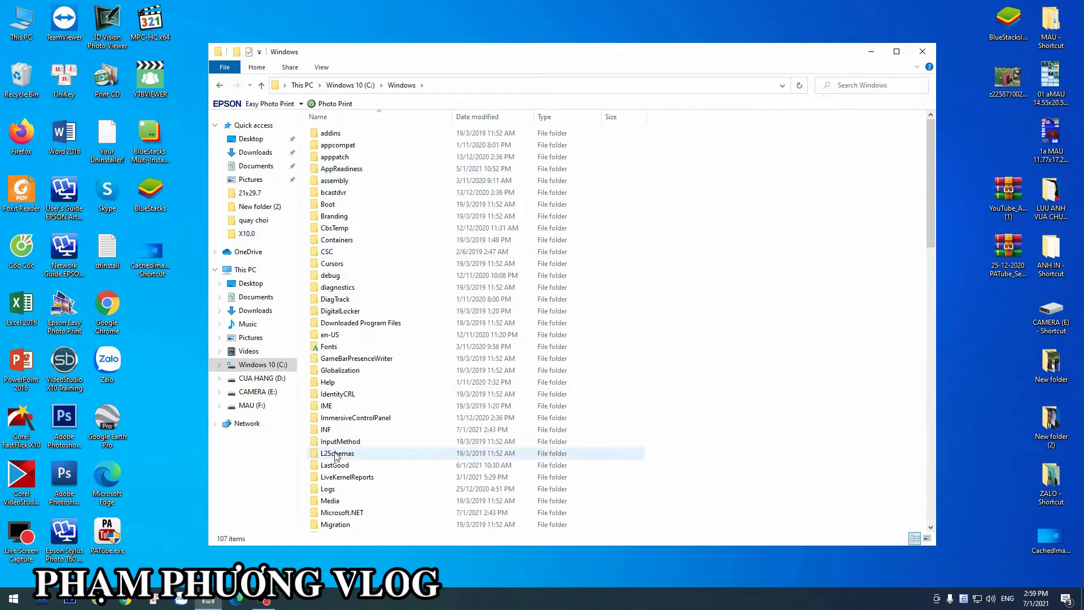
scroll(361, 443, "down", 5)
scroll(373, 395, "down", 7)
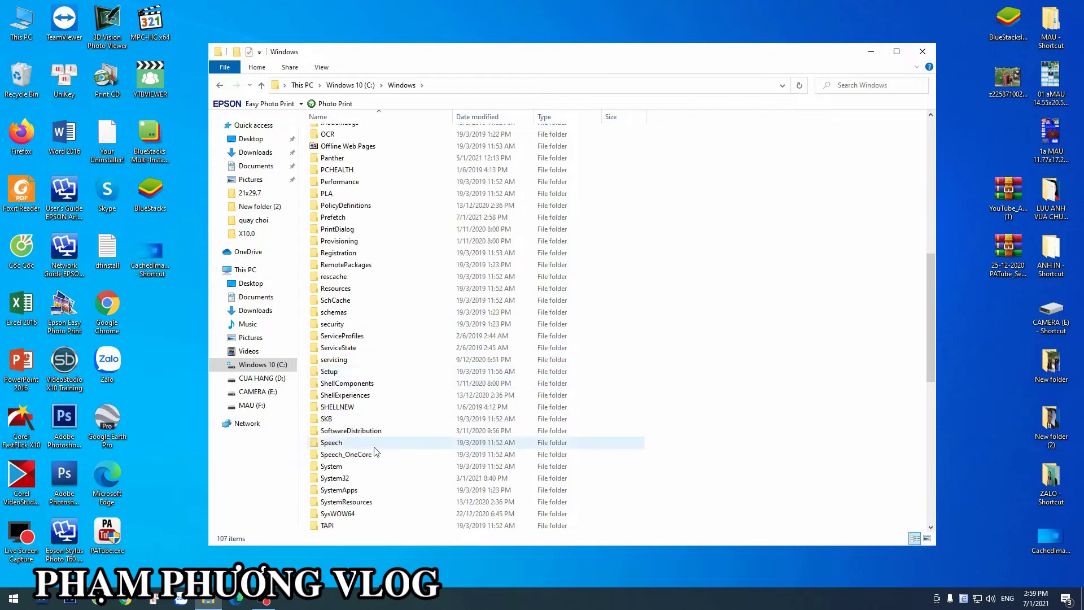
scroll(367, 475, "down", 5)
left_click(340, 374)
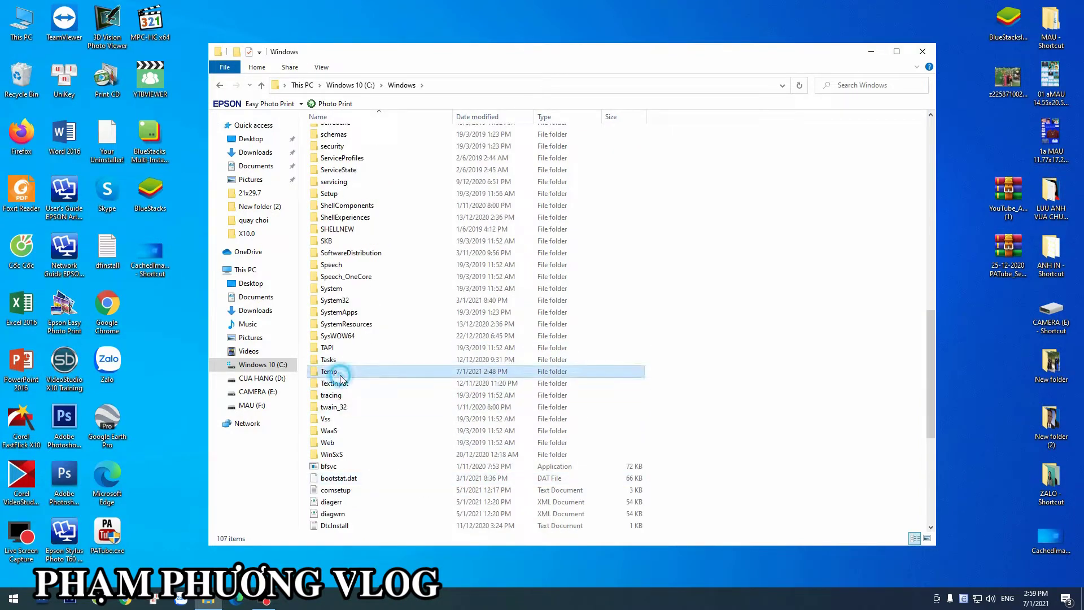
double_click(342, 373)
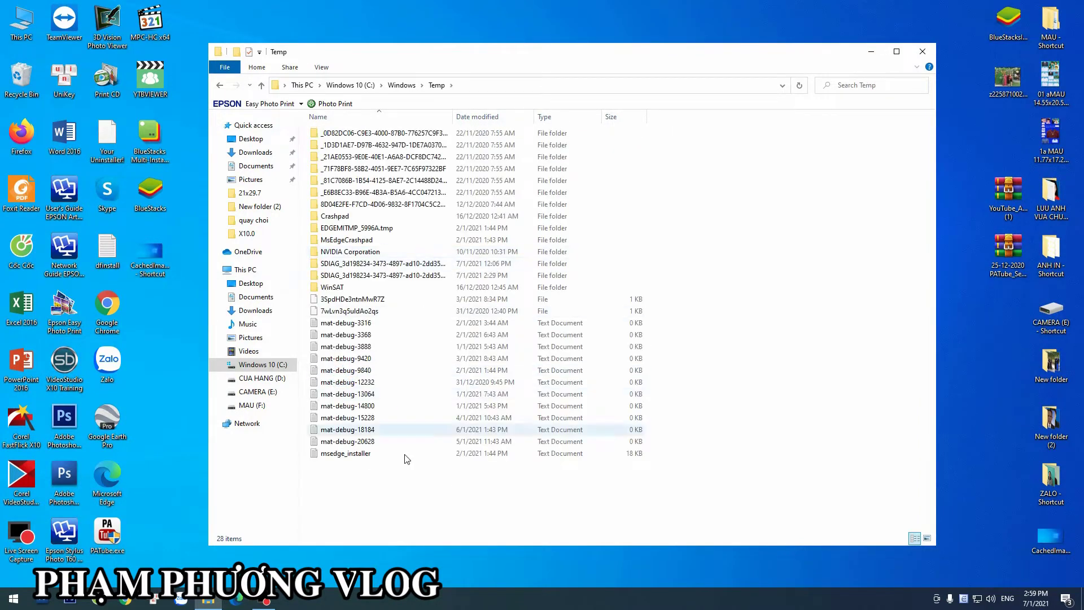
Step: Try to delete all items in the Windows Temp folder, skipping a protected folder, cancel at the second one, and close the folder window
left_click_drag(373, 525, 363, 140)
right_click(365, 140)
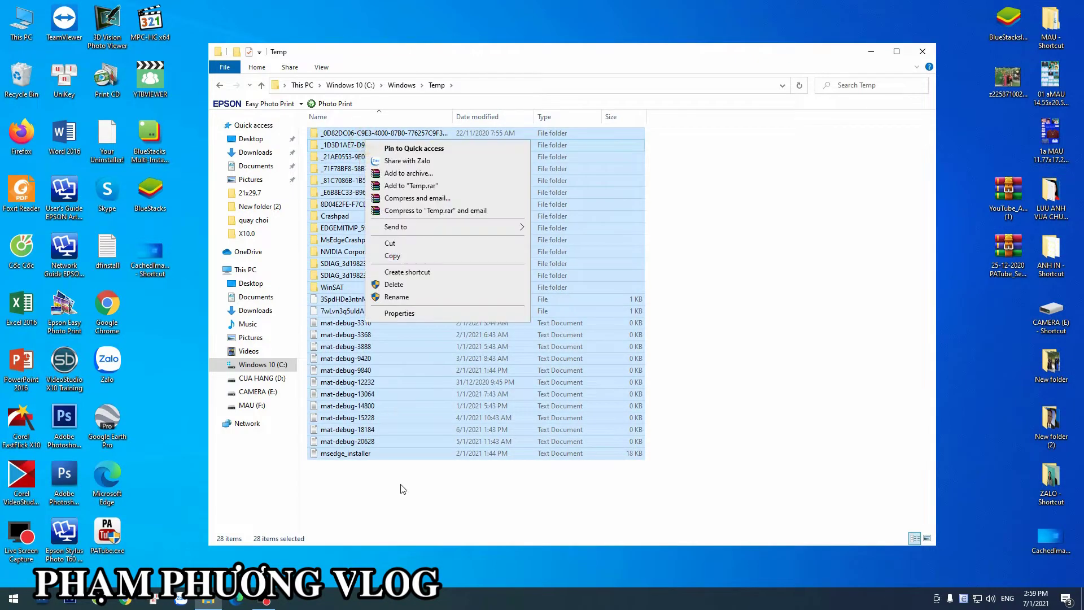
left_click(395, 284)
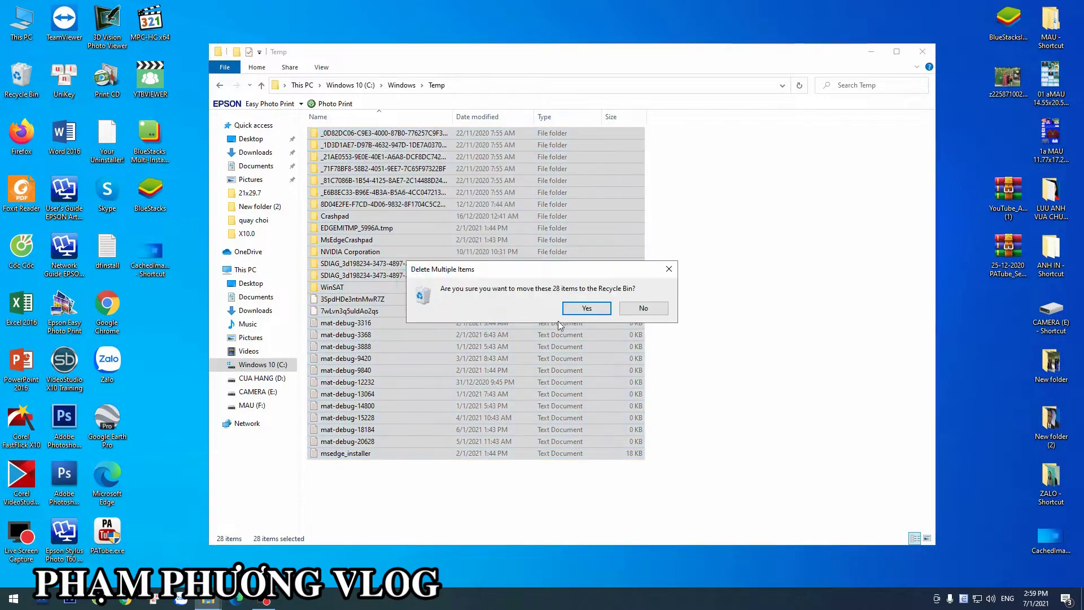
left_click(574, 310)
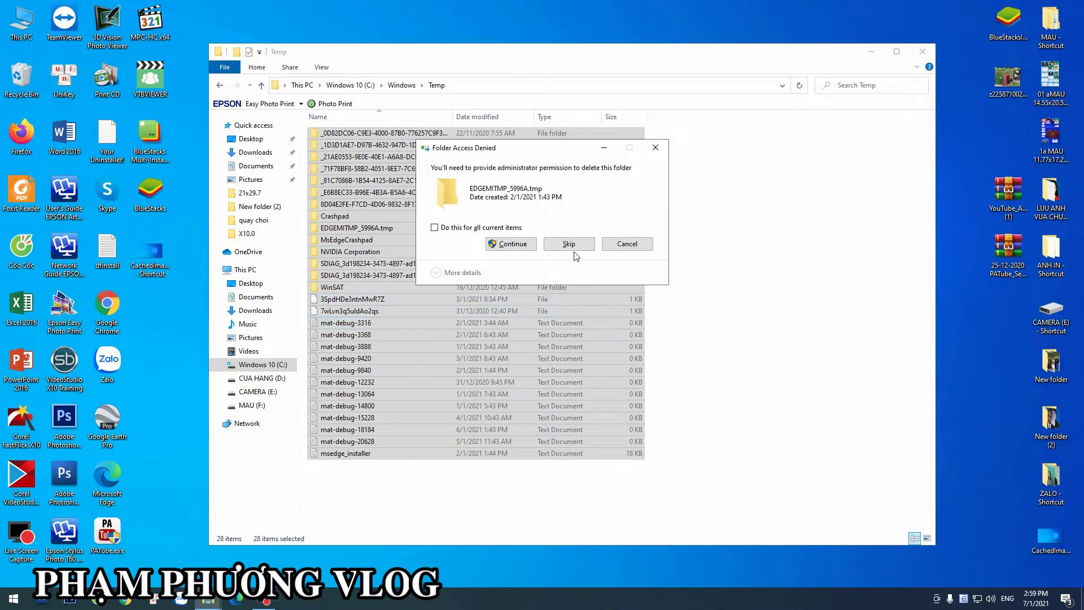
left_click(571, 243)
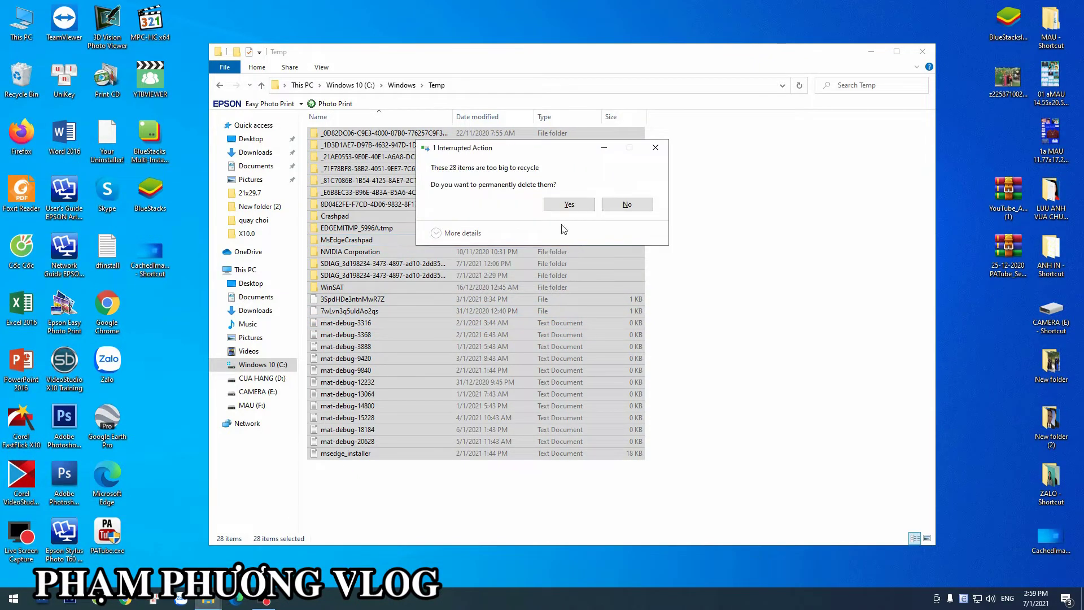
left_click(567, 210)
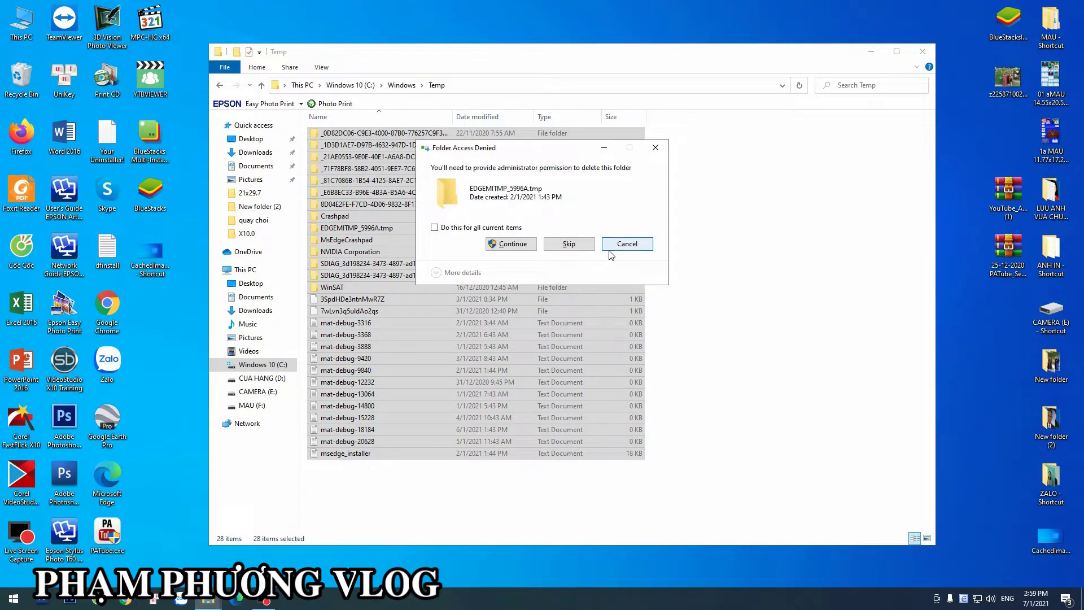
left_click(574, 241)
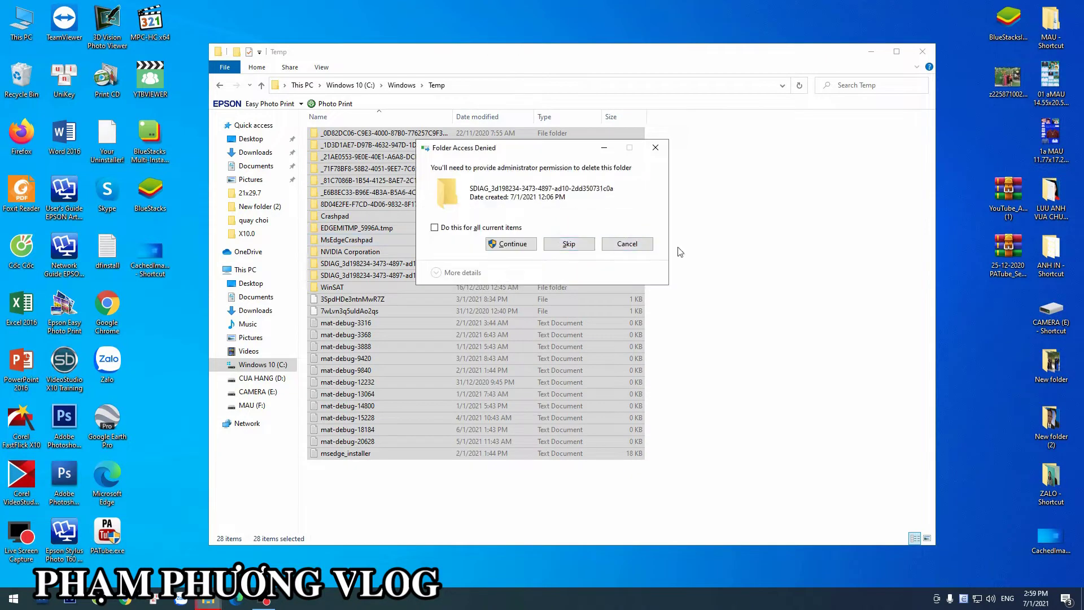
left_click(627, 244)
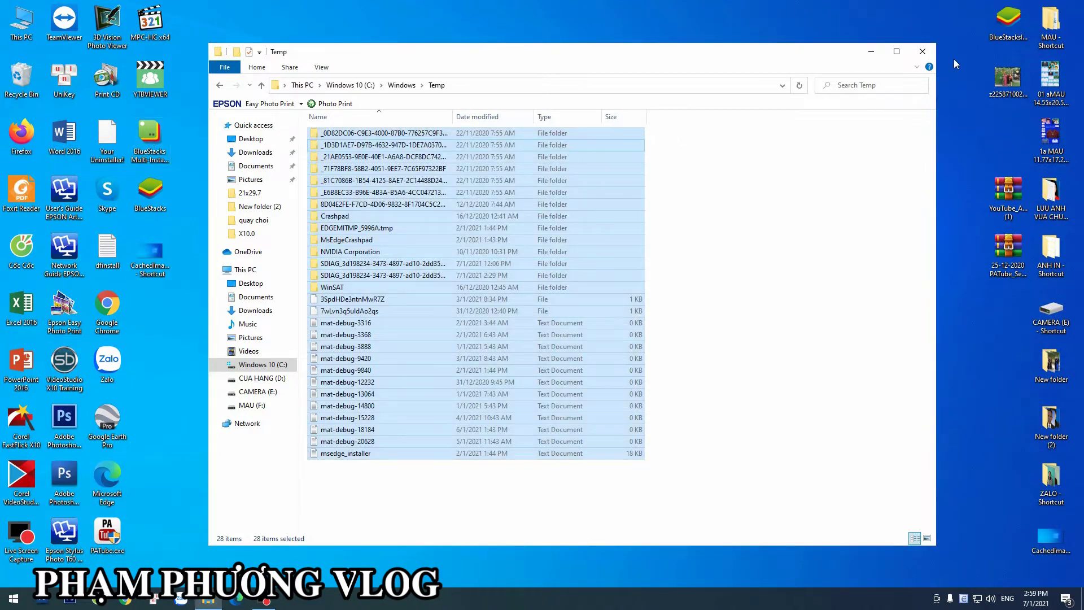
left_click(922, 51)
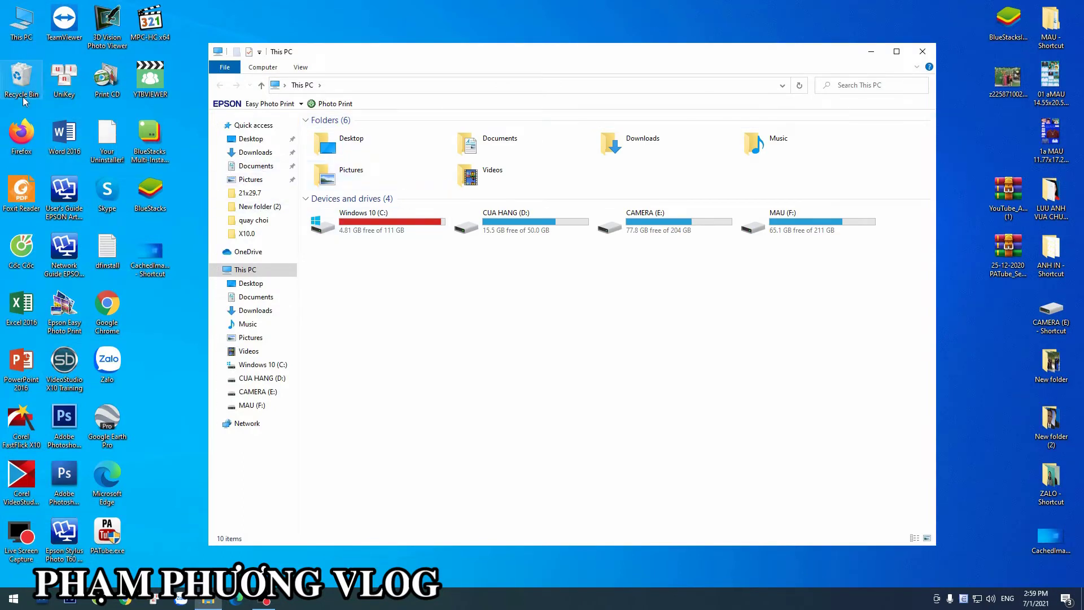
Step: Empty the Recycle Bin, permanently deleting its items
right_click(23, 84)
left_click(96, 106)
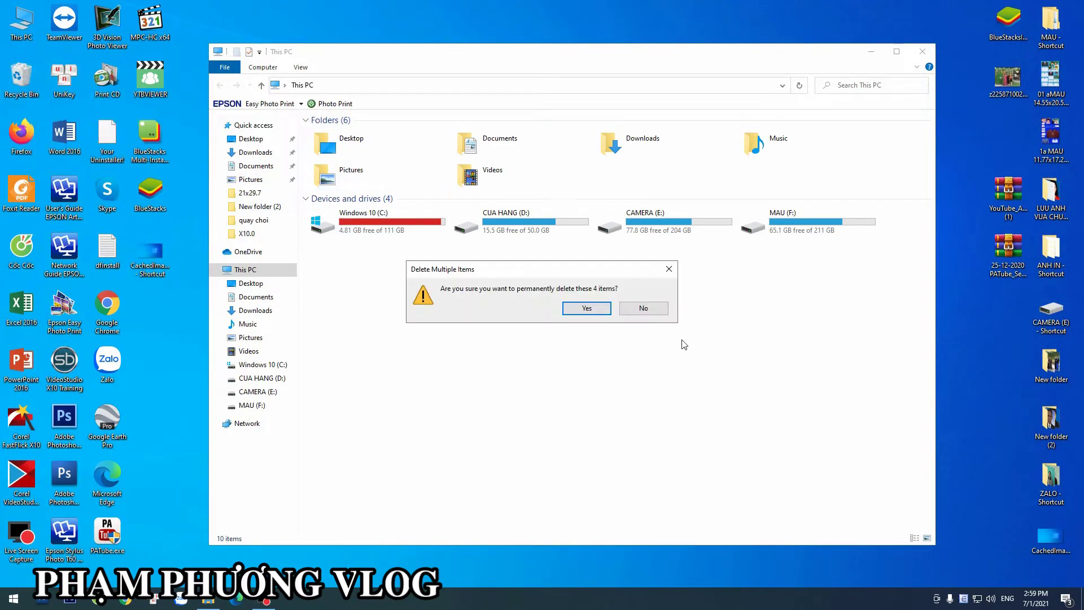
left_click(577, 309)
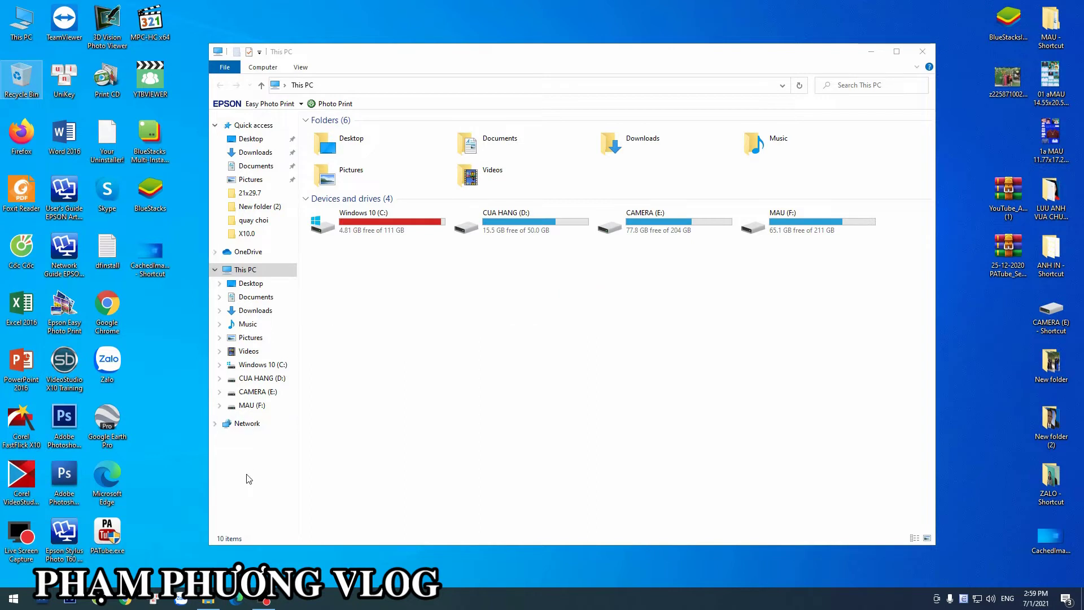
Step: Run Disk Cleanup on the Windows 10 (C:) drive, permanently deleting the preselected files, and close the drive's properties
right_click(377, 229)
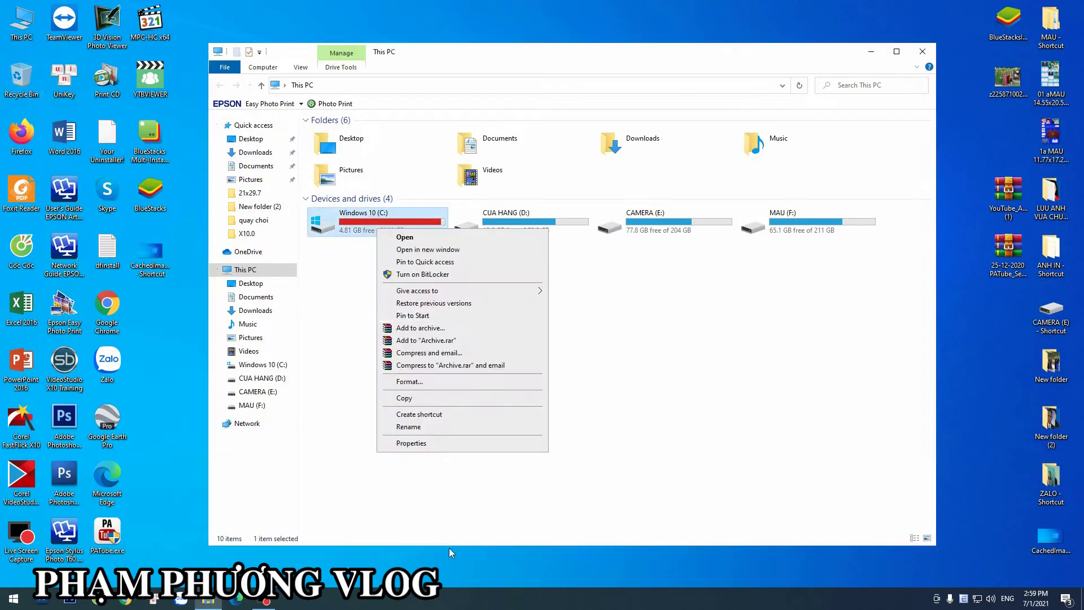
left_click(411, 443)
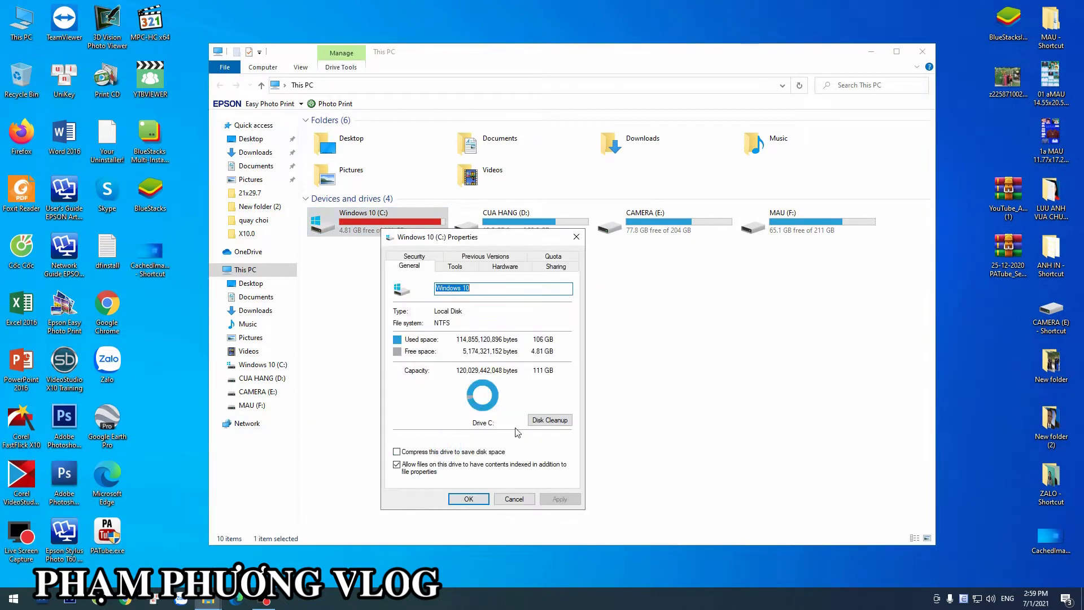
left_click(549, 420)
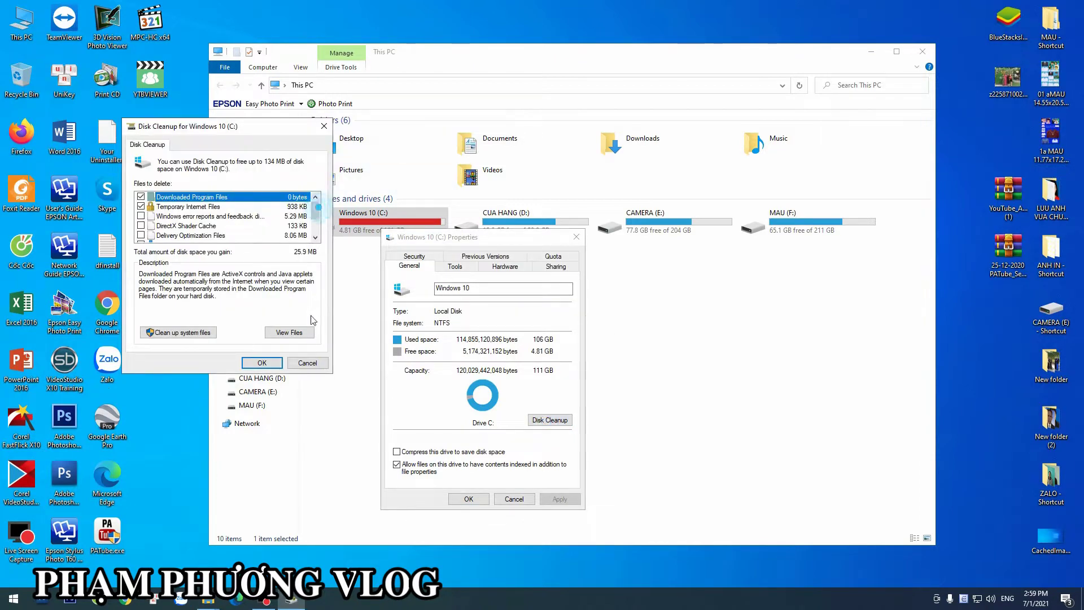
mouse_move(316, 209)
left_mouse_down()
mouse_move(325, 251)
mouse_move(328, 207)
left_mouse_up()
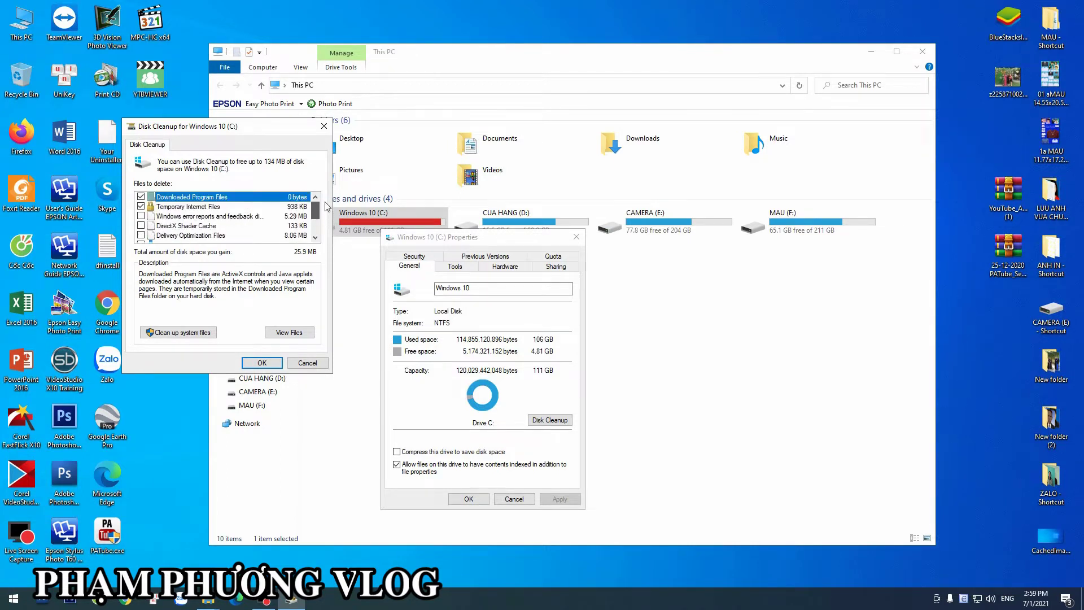
left_click(262, 364)
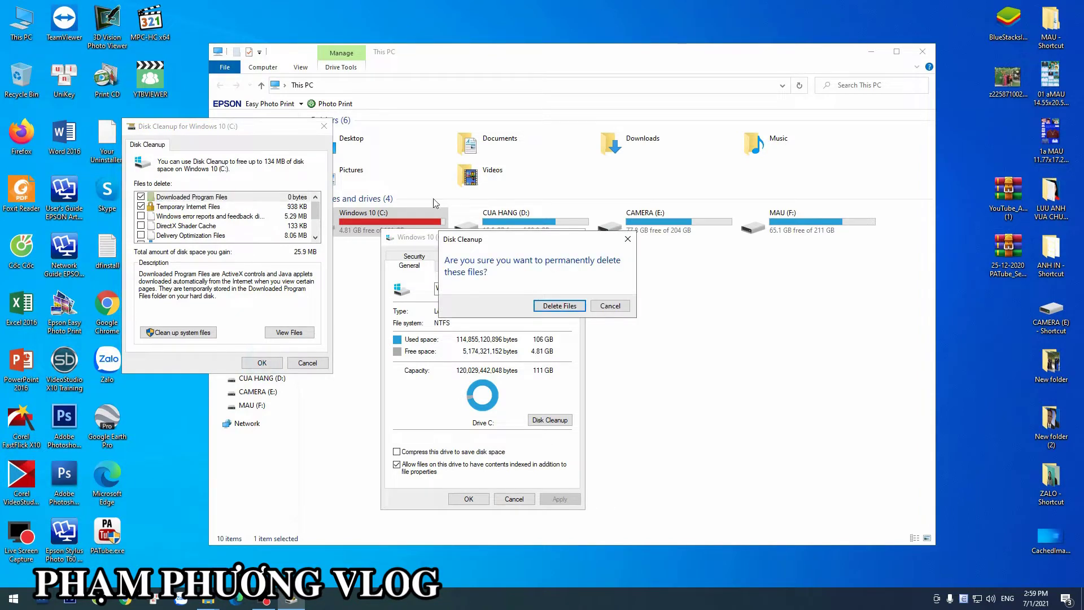
left_click(559, 305)
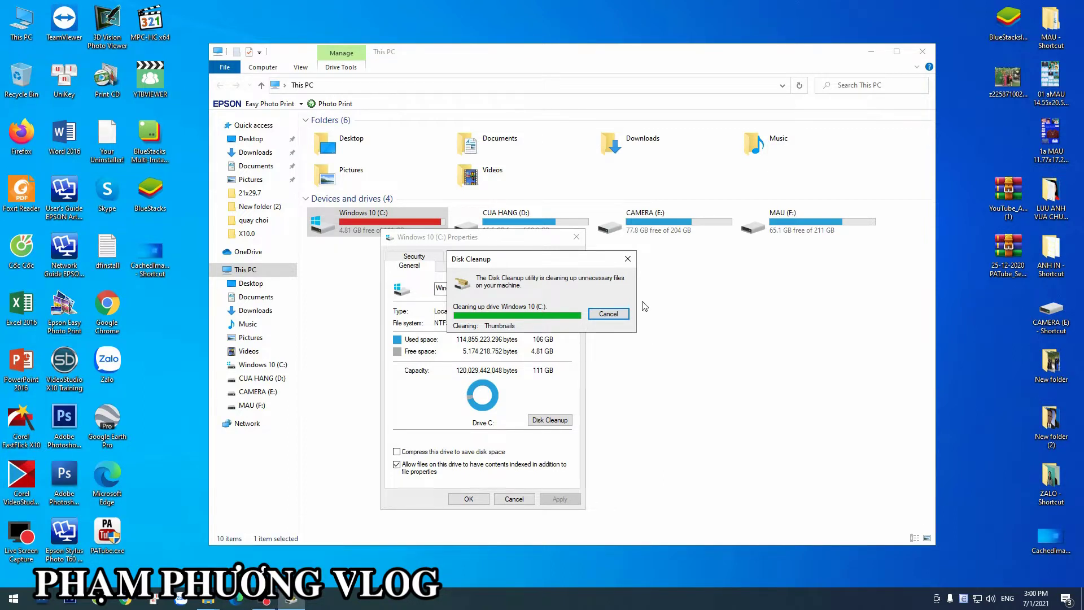
left_click(605, 313)
left_click(469, 498)
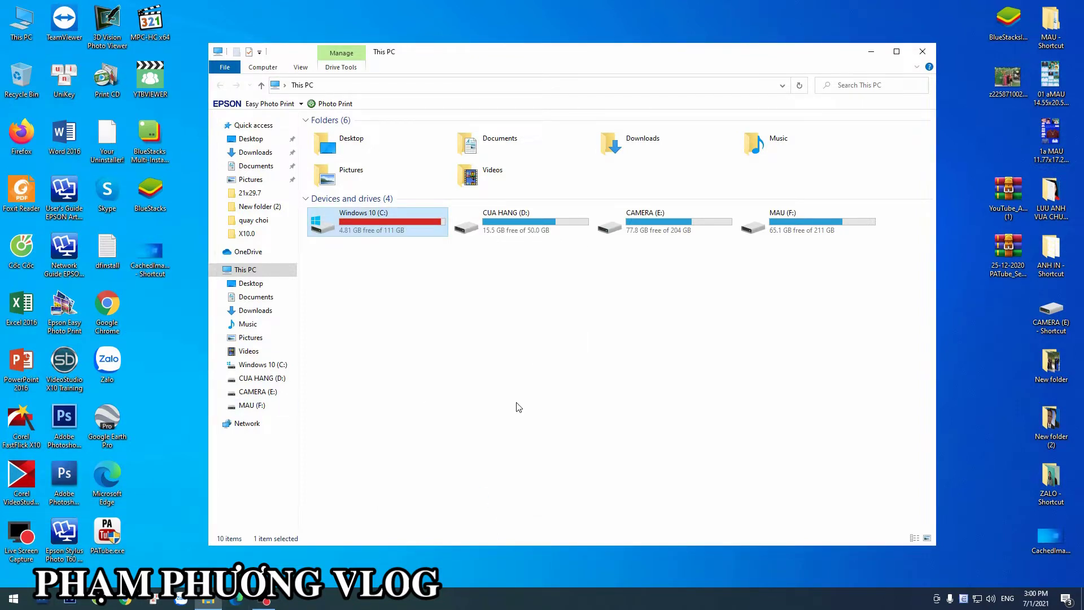
Step: Open the user's temporary files folder by running %temp%
left_click(14, 598)
right_click(14, 599)
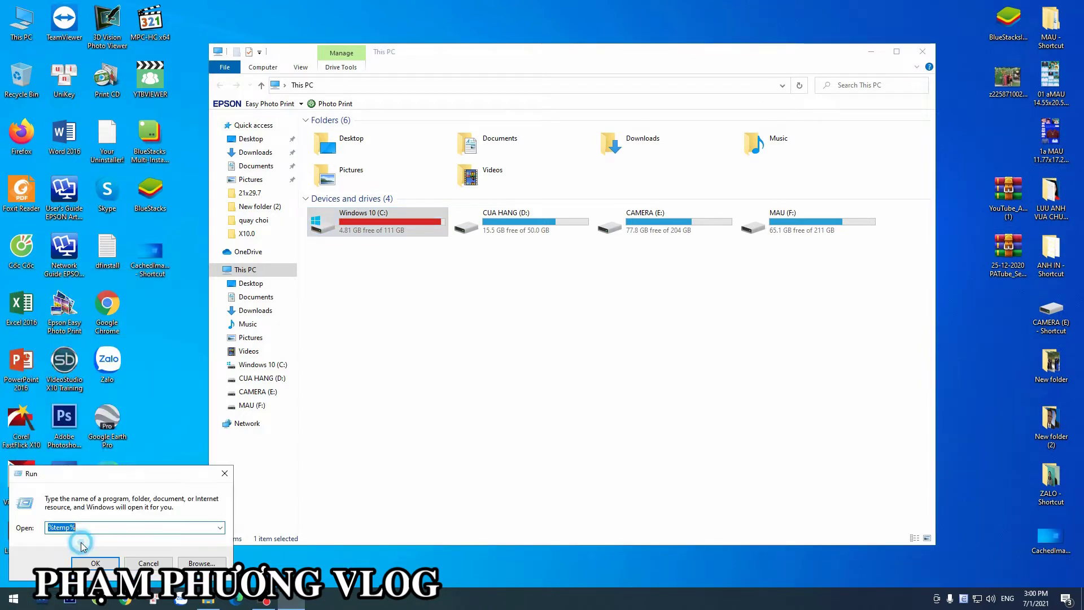
left_click(85, 541)
left_click(55, 528)
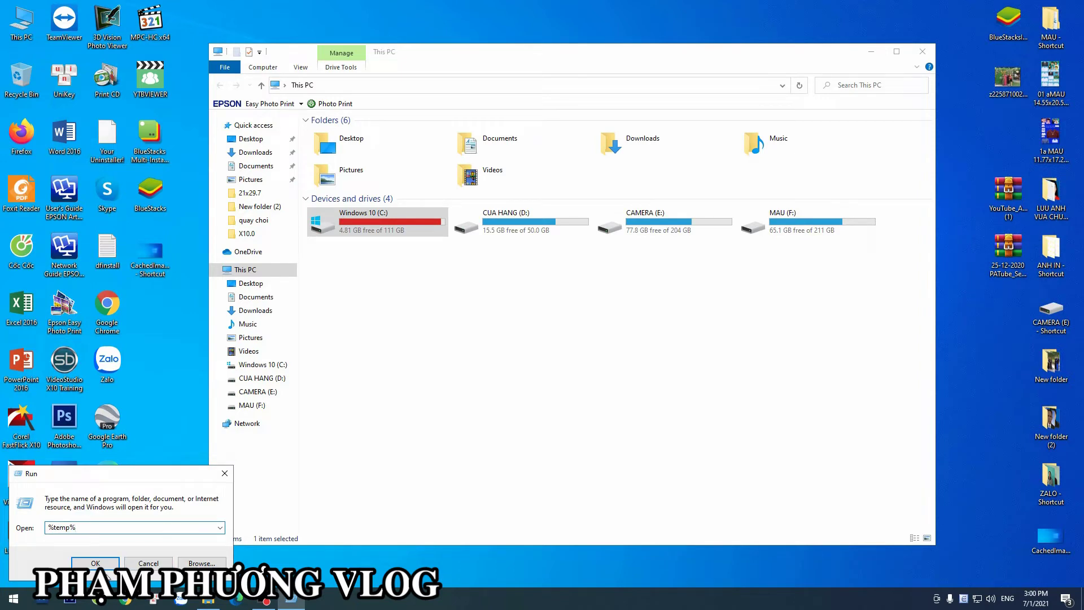
left_click(102, 564)
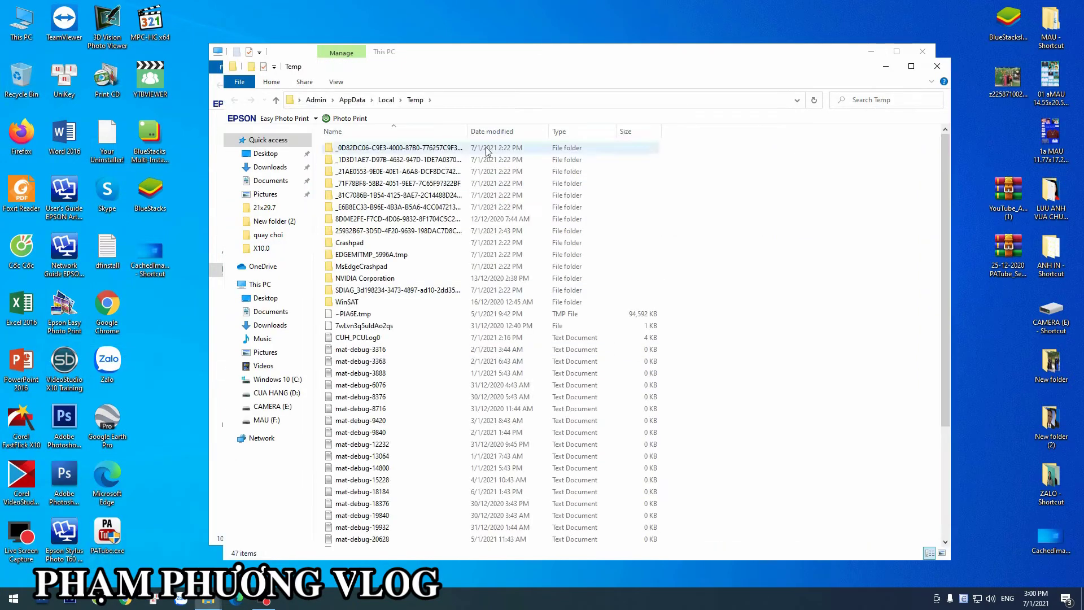
Step: Arrange the Temp and This PC windows side by side and clear the partial file selection in Temp
left_click_drag(471, 447, 431, 142)
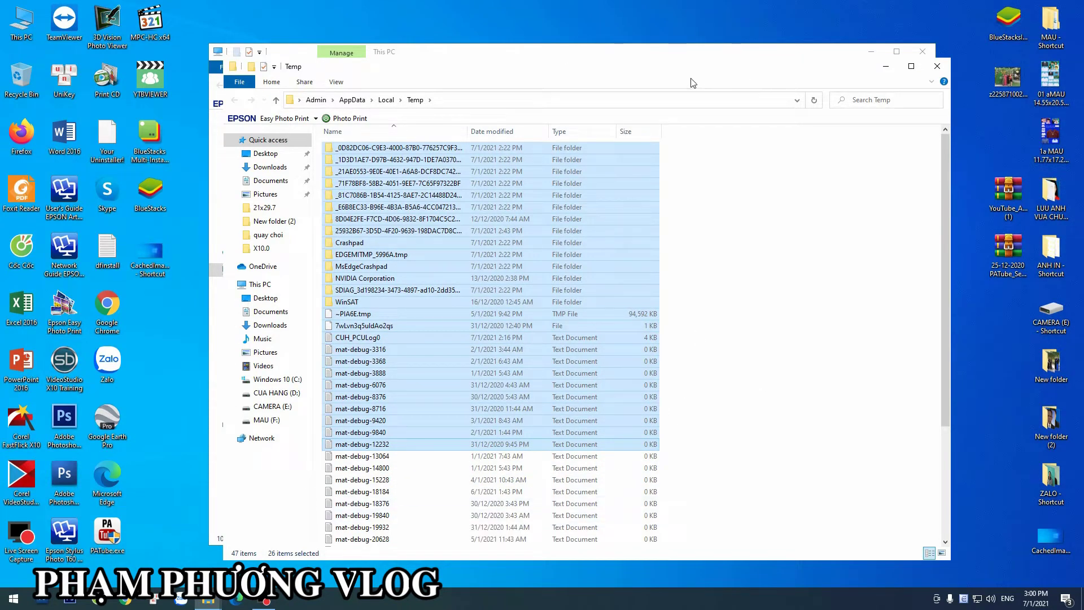
left_click_drag(749, 68, 793, 67)
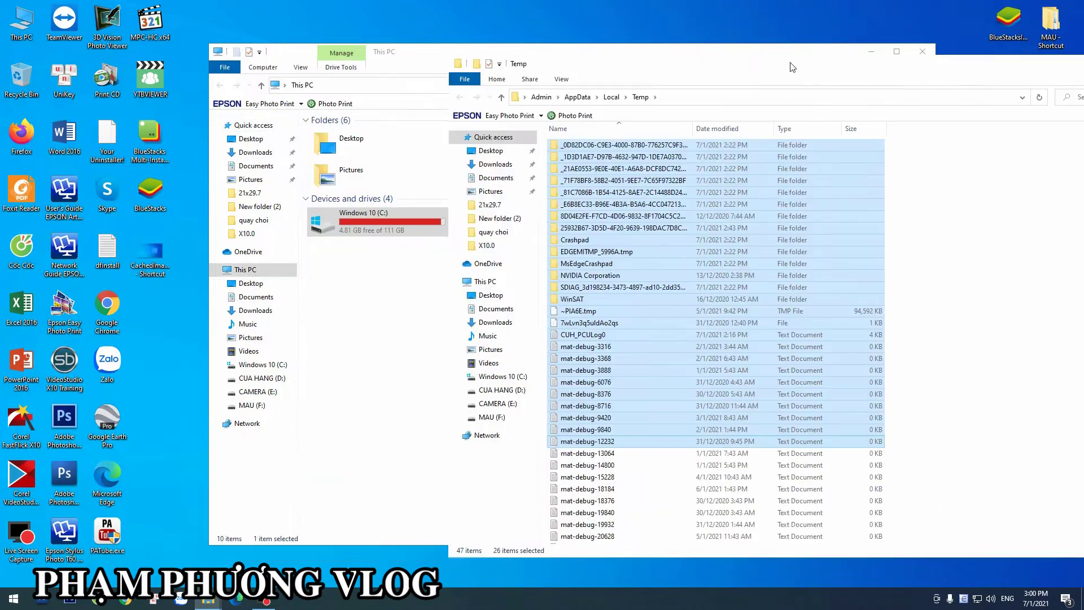
left_click(442, 57)
left_click_drag(406, 48, 248, 49)
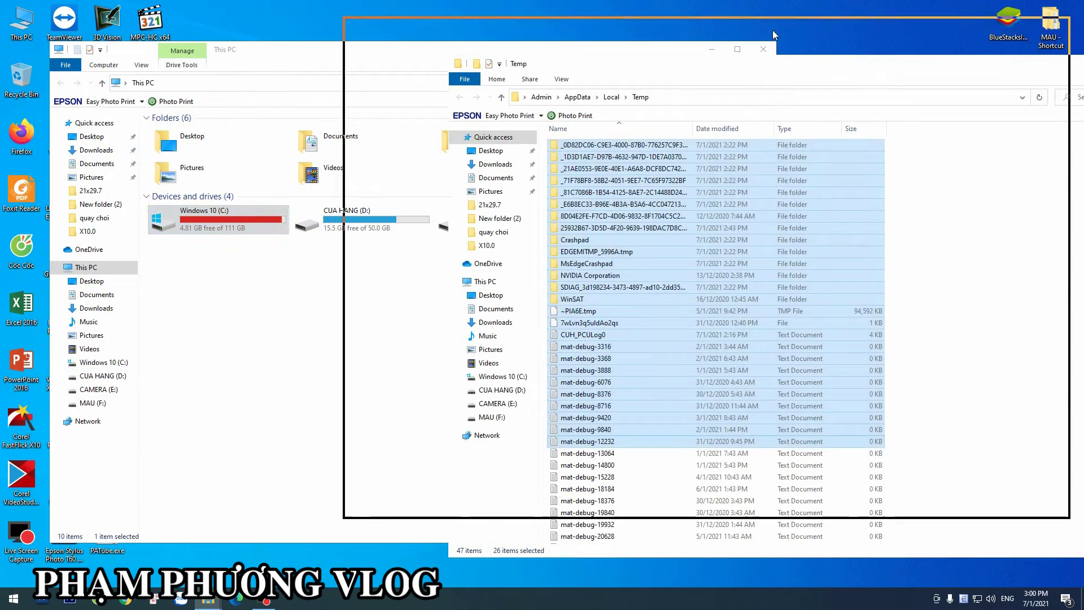
left_click_drag(774, 35, 778, 38)
left_click(778, 38)
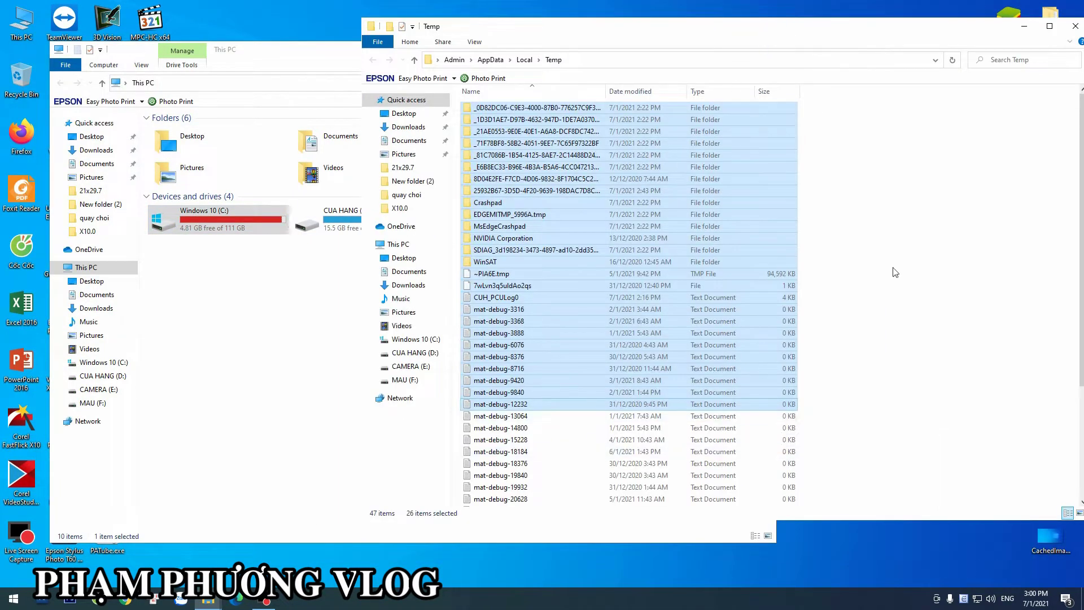
left_click(886, 125)
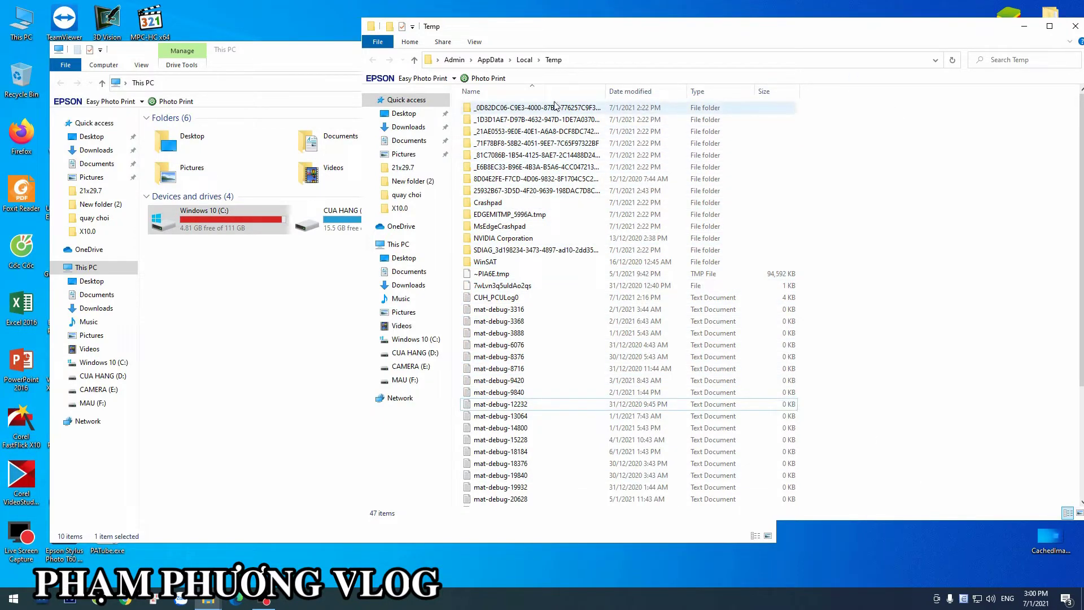
Step: Delete all items in the Temp folder, sending them to the Recycle Bin and skipping the PDApp file that is in use
left_click_drag(821, 106, 469, 508)
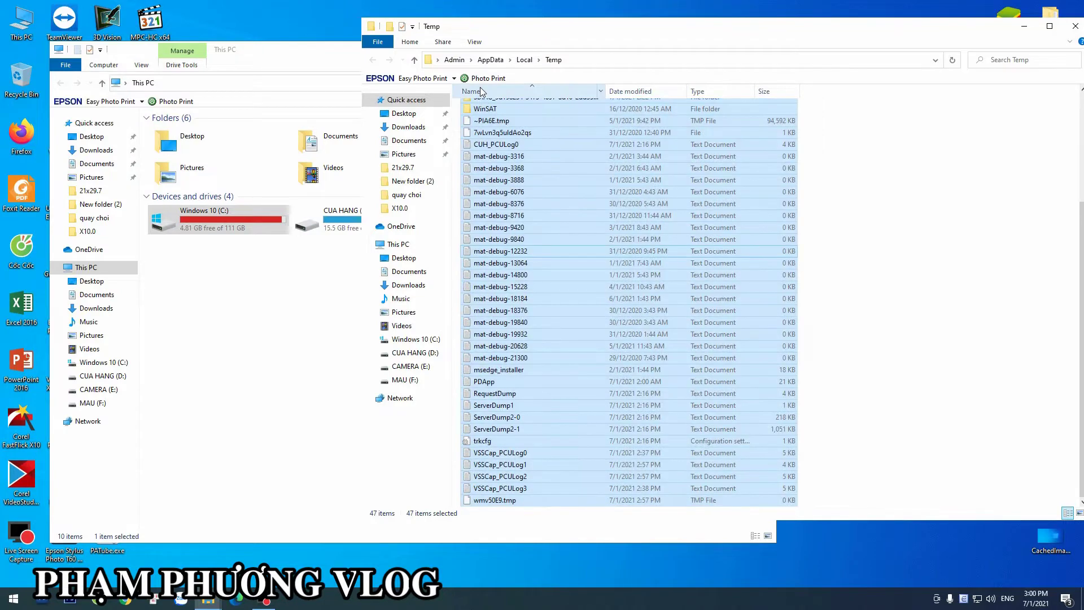
right_click(499, 191)
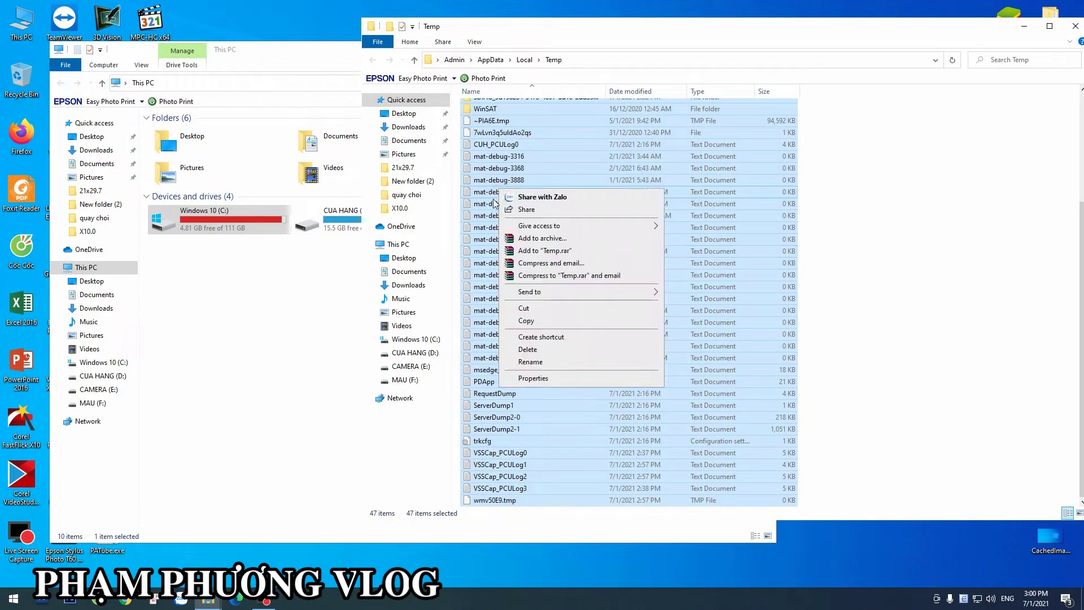
left_click(561, 350)
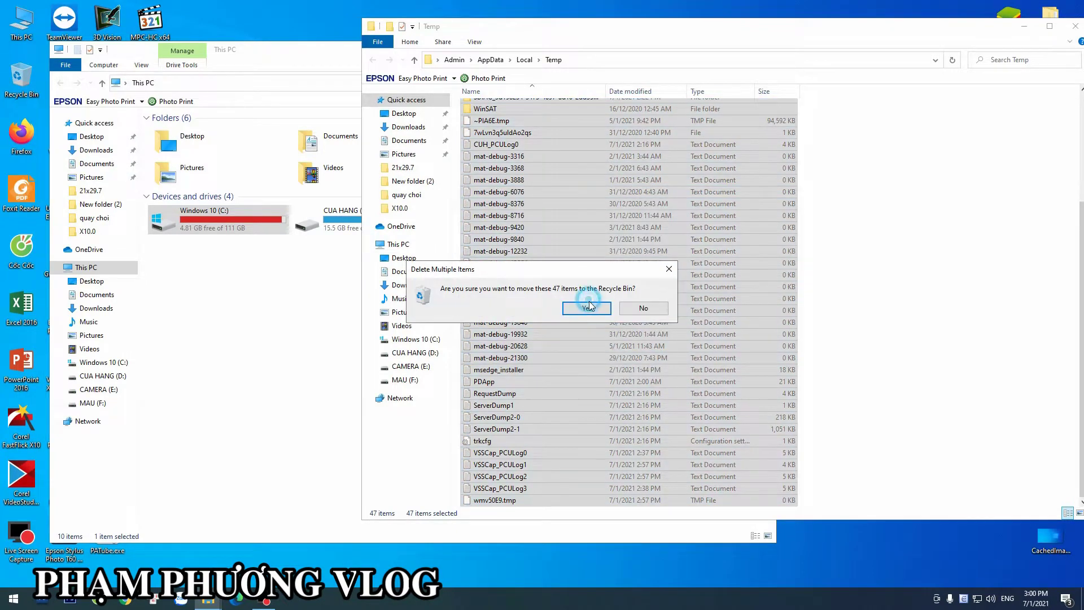
left_click(588, 305)
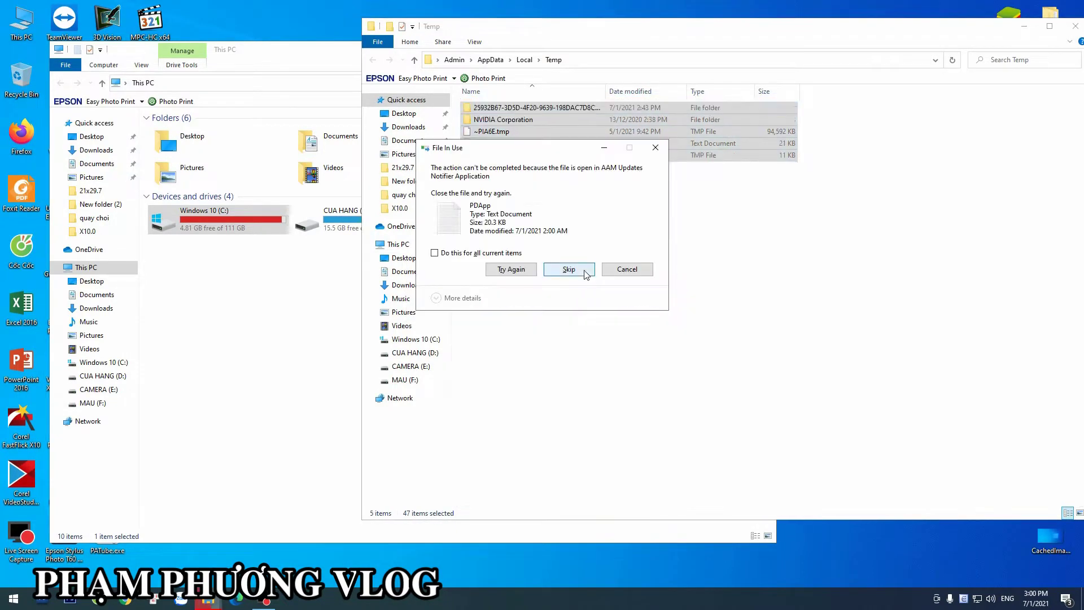
left_click(585, 273)
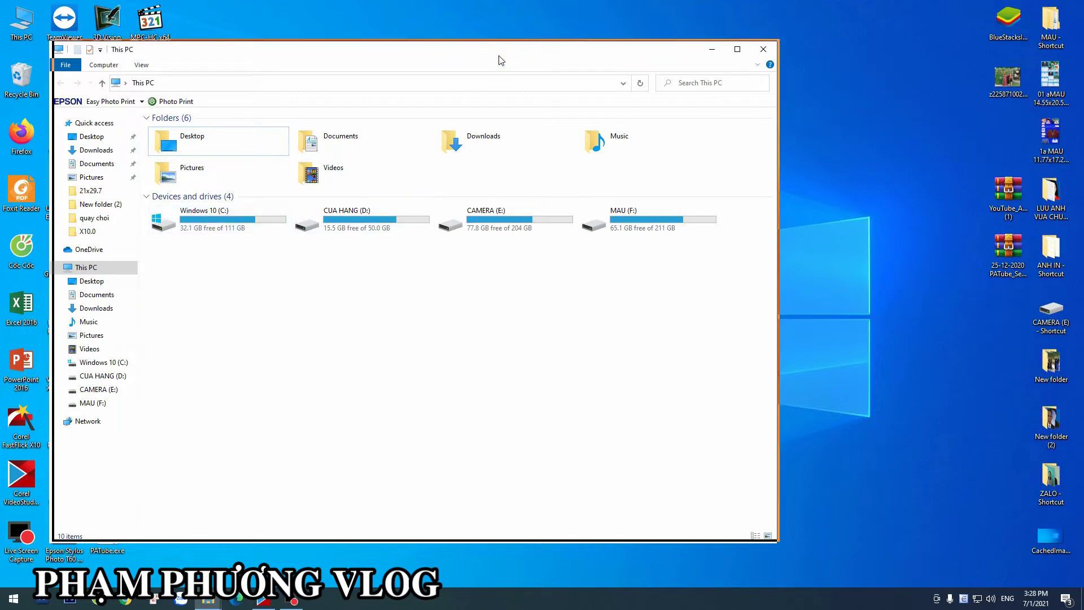
Step: Reposition the This PC window on the desktop and enlarge it slightly, keeping all four drives in view
left_click_drag(498, 64, 617, 26)
left_click_drag(689, 16, 702, 52)
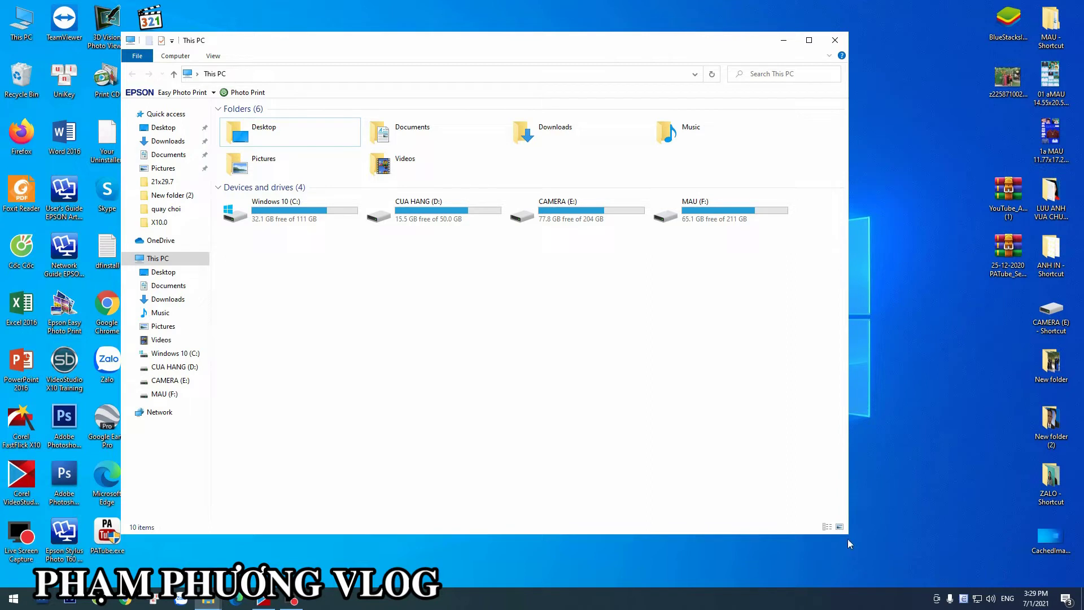
left_click_drag(849, 534, 894, 572)
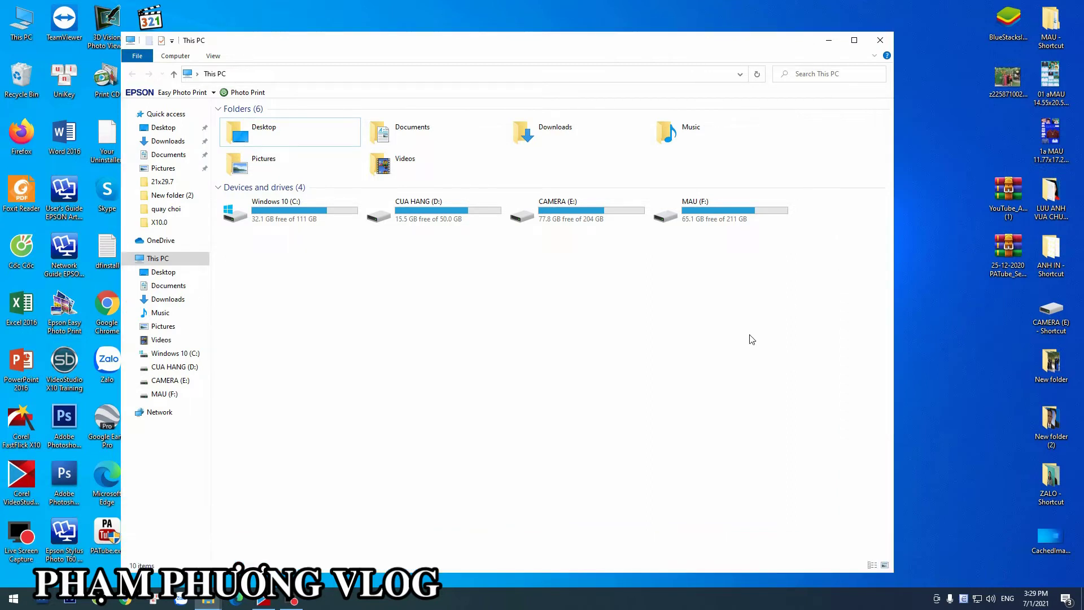
left_click_drag(576, 50, 519, 53)
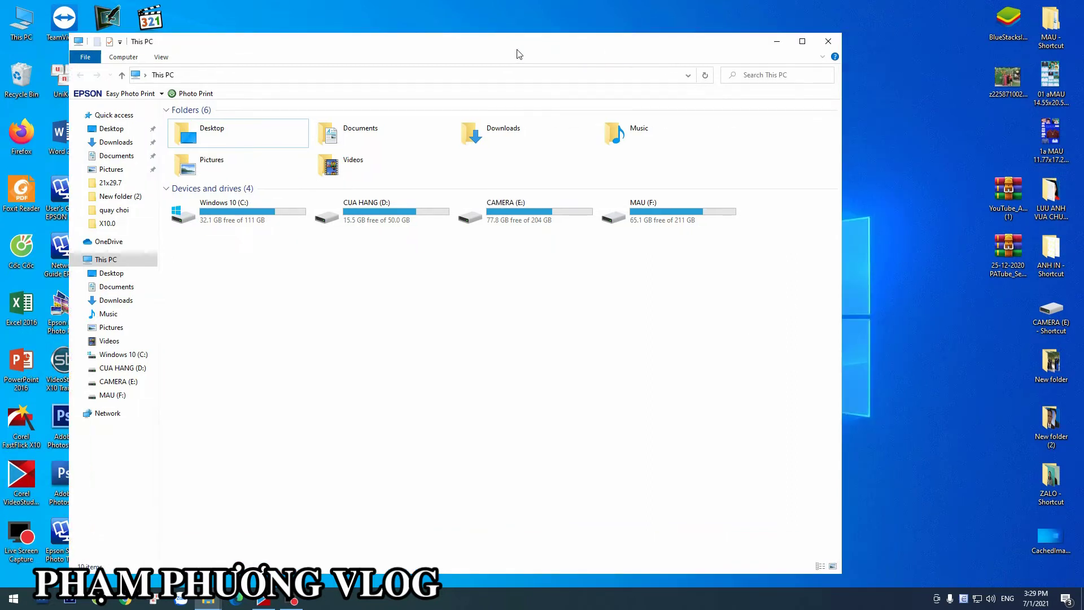